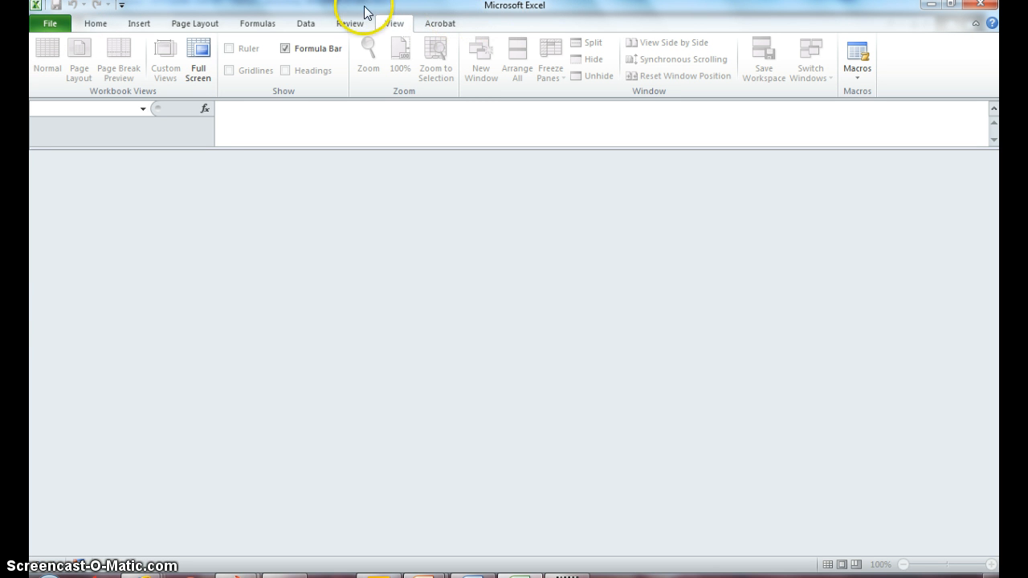
# Create a new blank workbook.
pyautogui.click(43, 25)
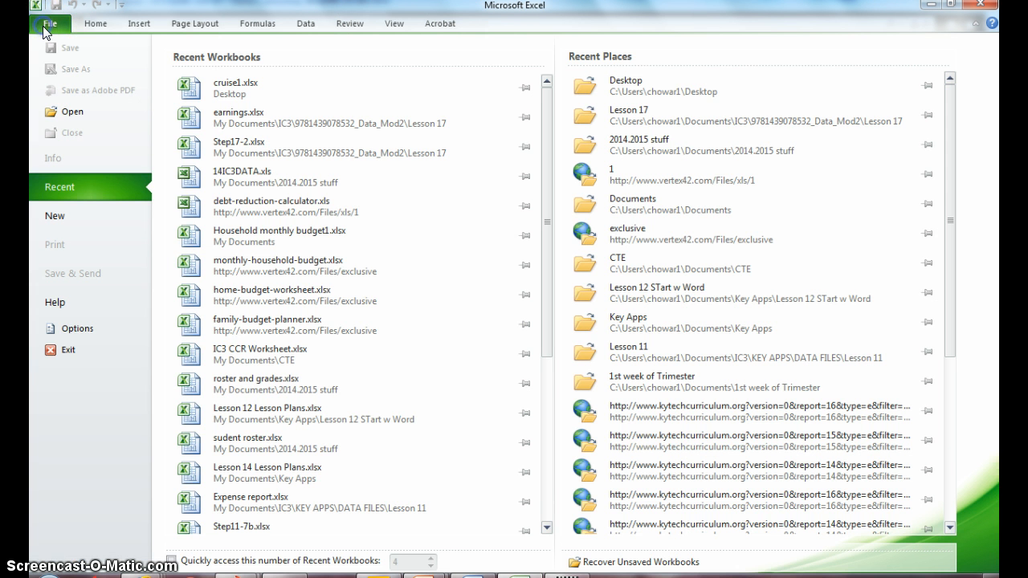
pyautogui.click(62, 222)
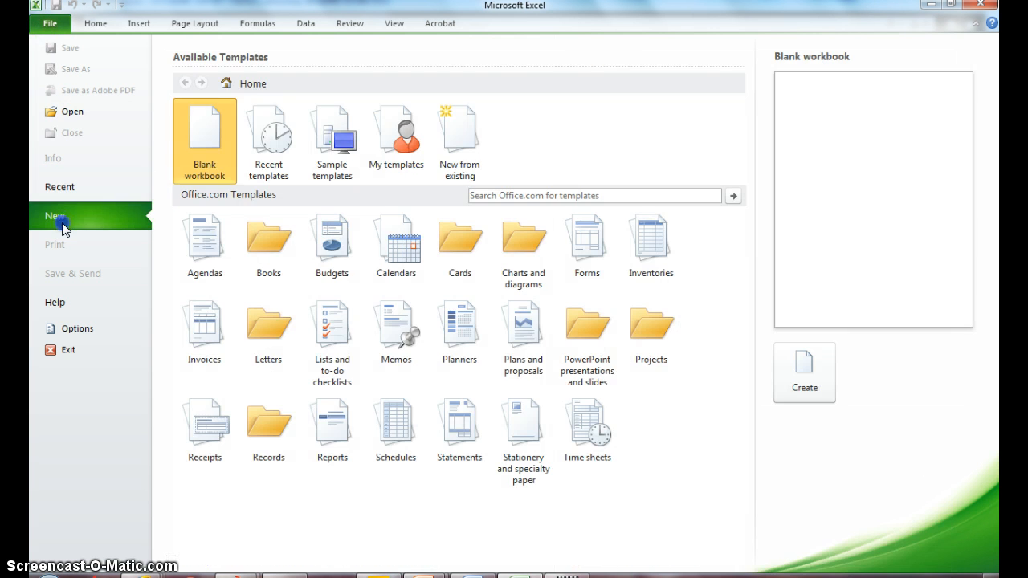
pyautogui.click(202, 141)
pyautogui.click(202, 142)
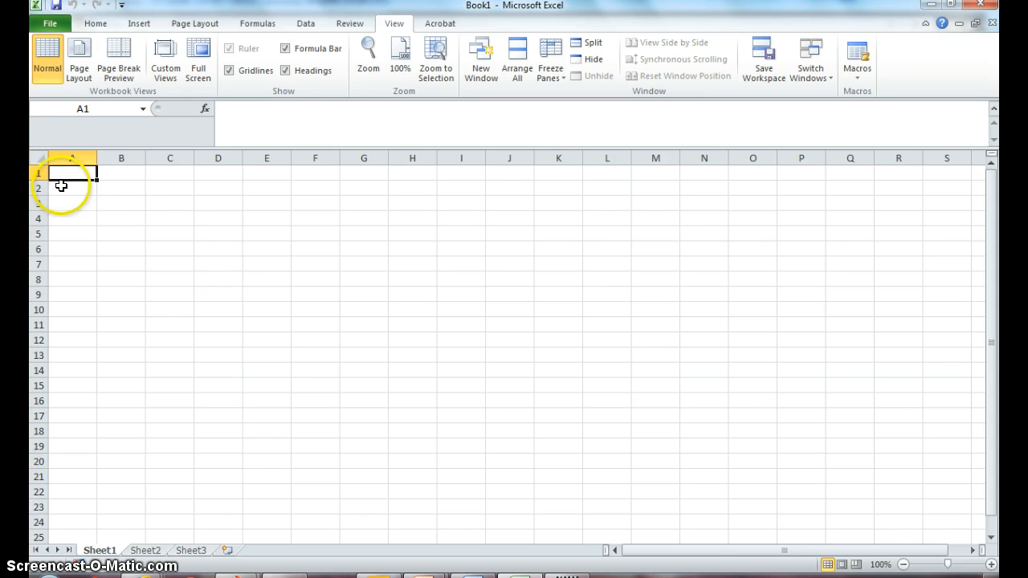
# Save the workbook as cruise1 in Excel Workbook format in the Lesson 17 folder.
pyautogui.click(51, 27)
pyautogui.click(58, 65)
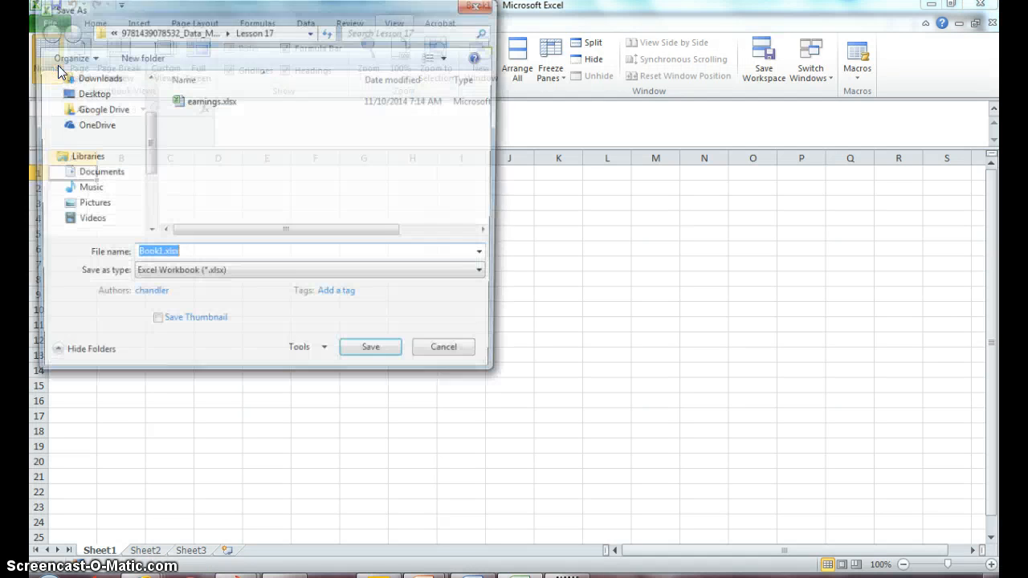
pyautogui.write('cruise1')
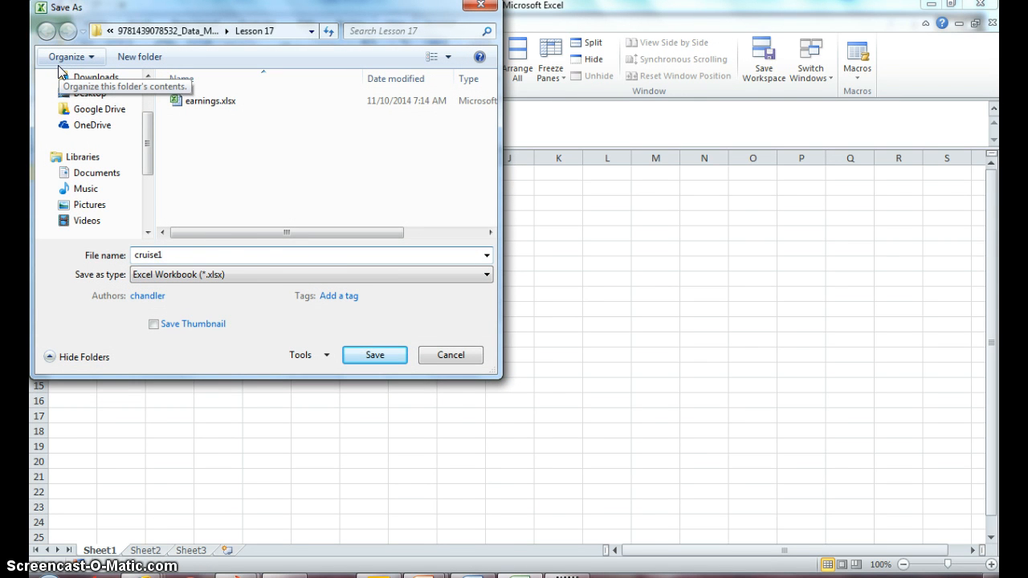
pyautogui.click(357, 361)
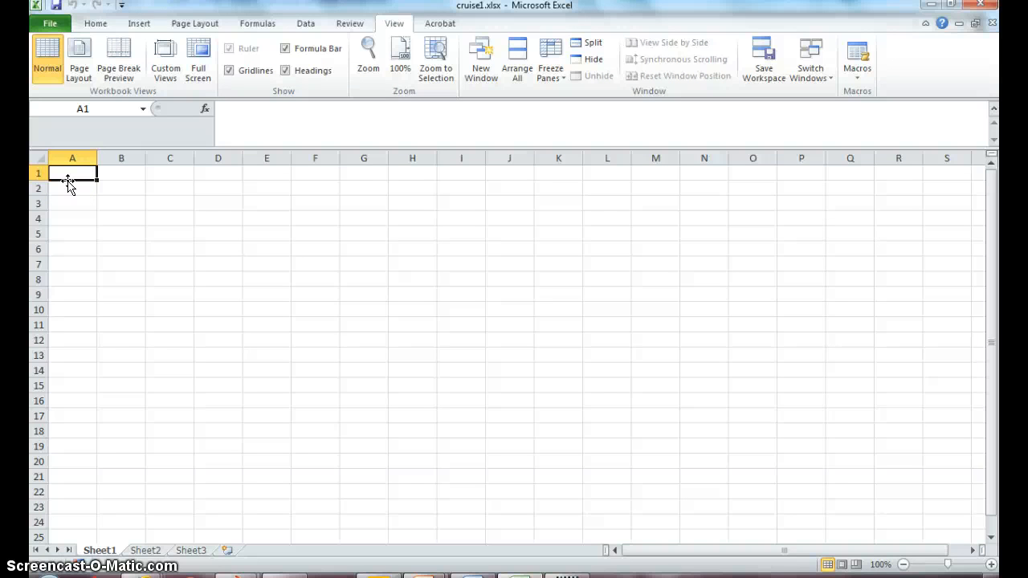
# Enter the column headings Days, Depart, Arrive and Cruise in cells A1 to D1.
pyautogui.write('Days')
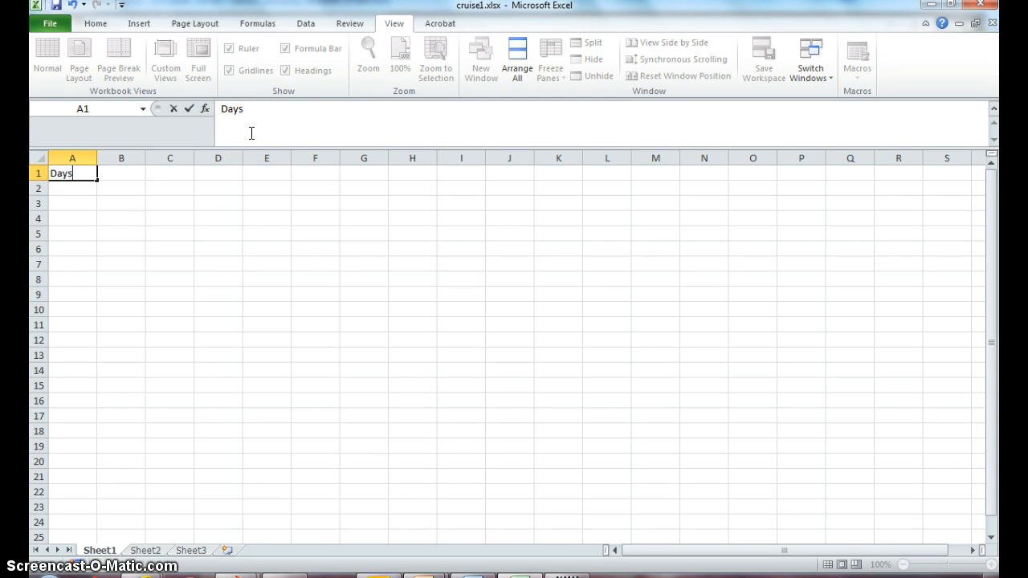
pyautogui.press('Tab')
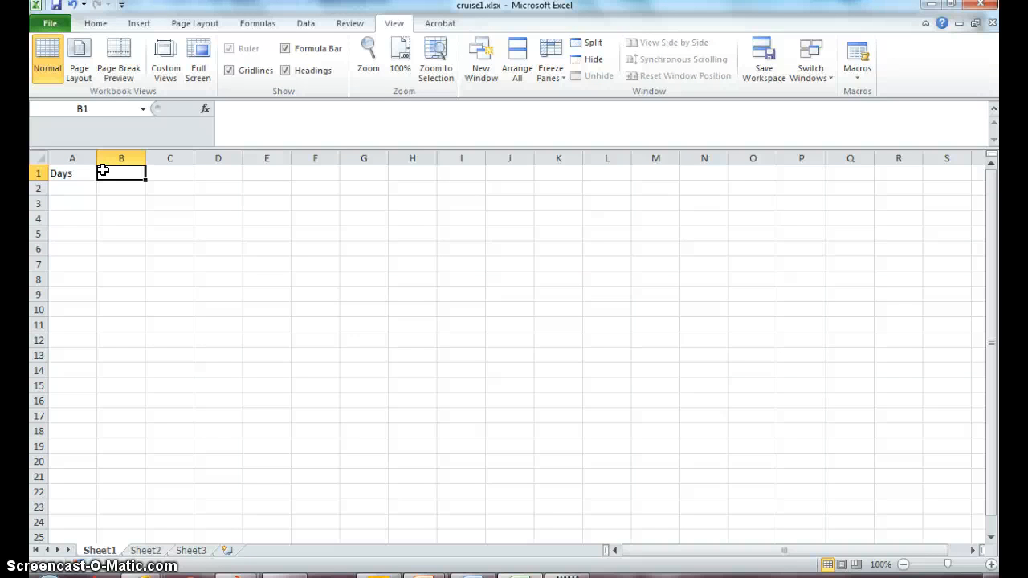
pyautogui.write('Depart')
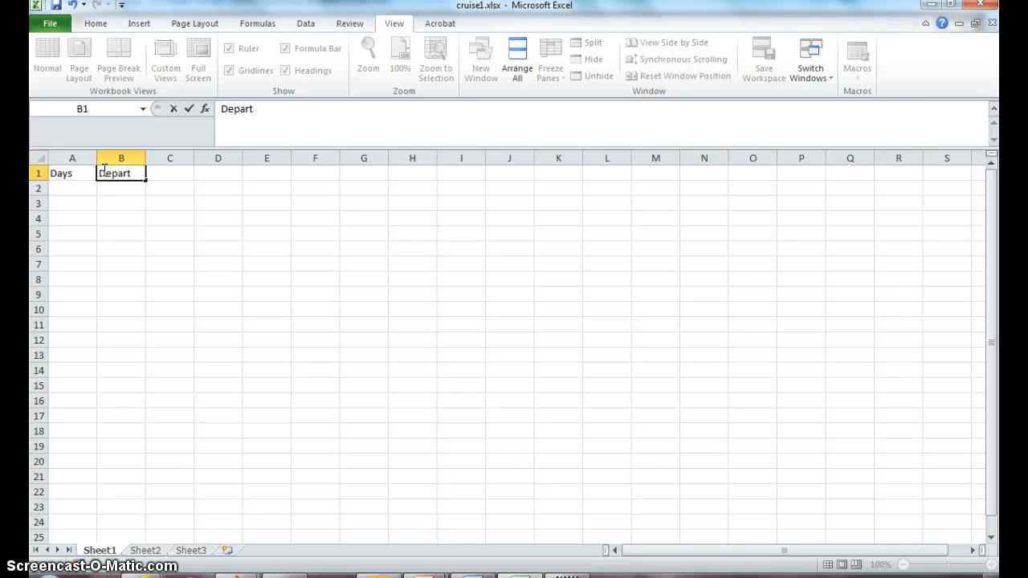
pyautogui.press('Return')
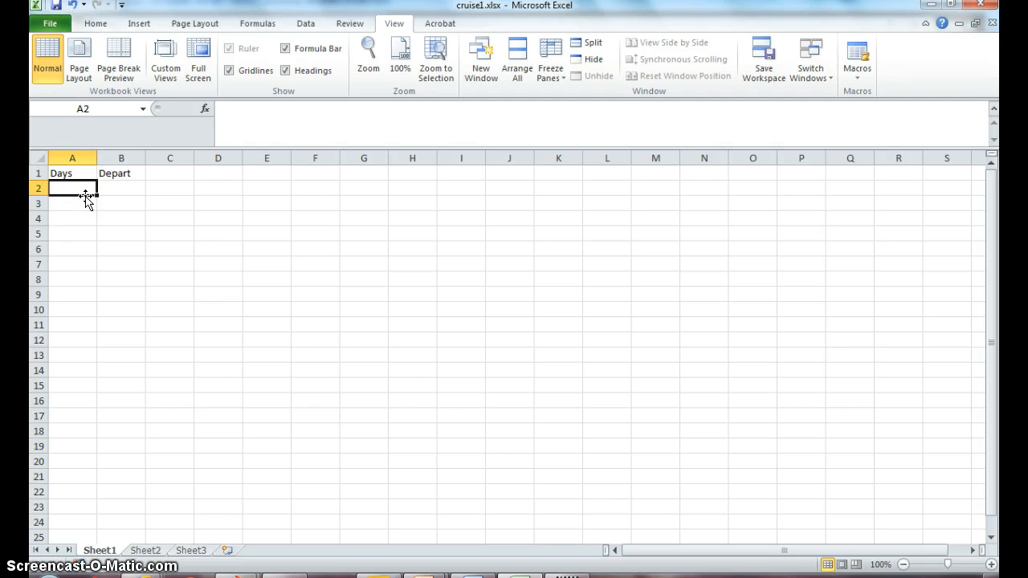
pyautogui.click(155, 174)
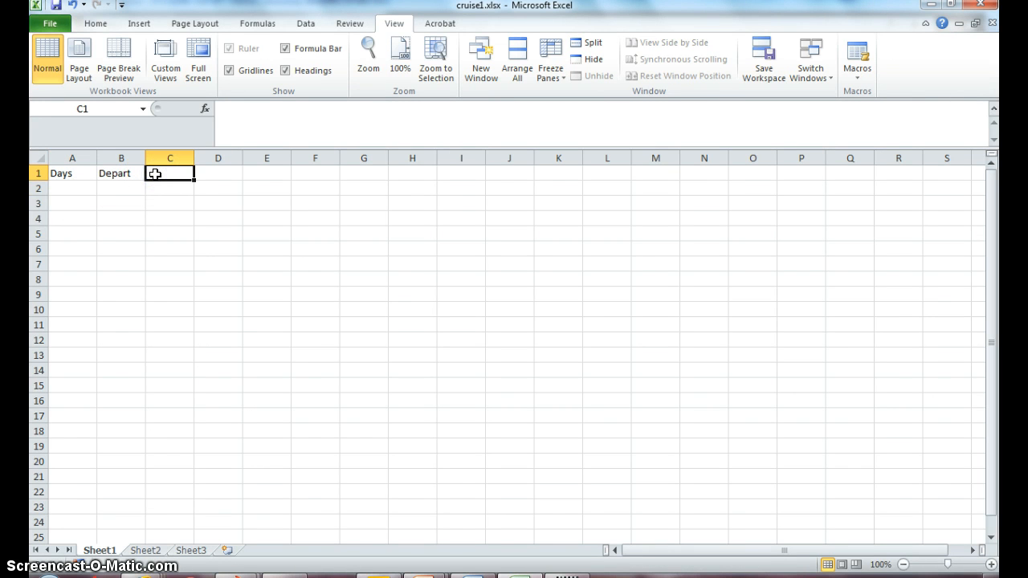
pyautogui.write('Arrive')
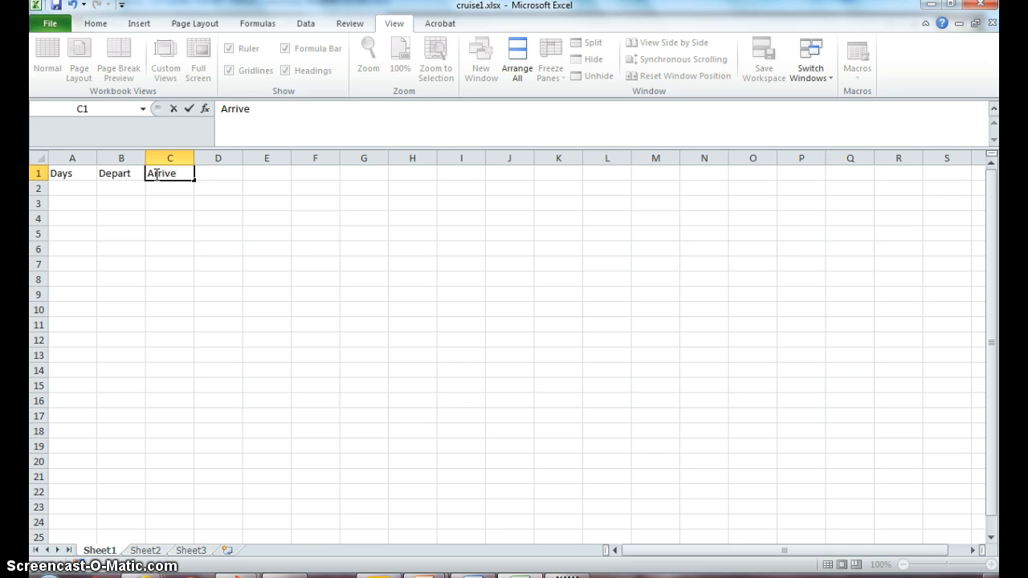
pyautogui.press('Tab')
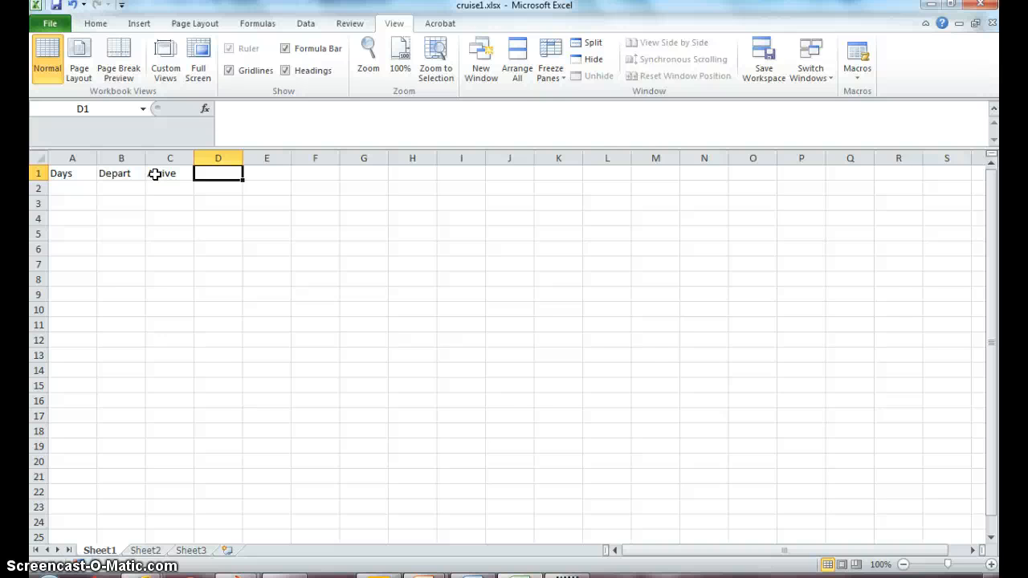
pyautogui.write('Cruise')
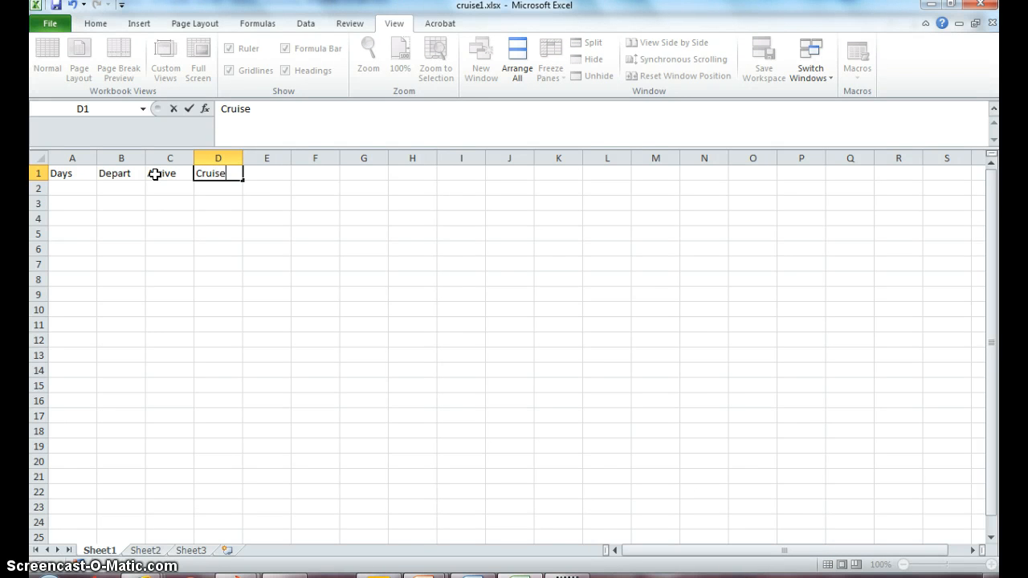
pyautogui.press('Return')
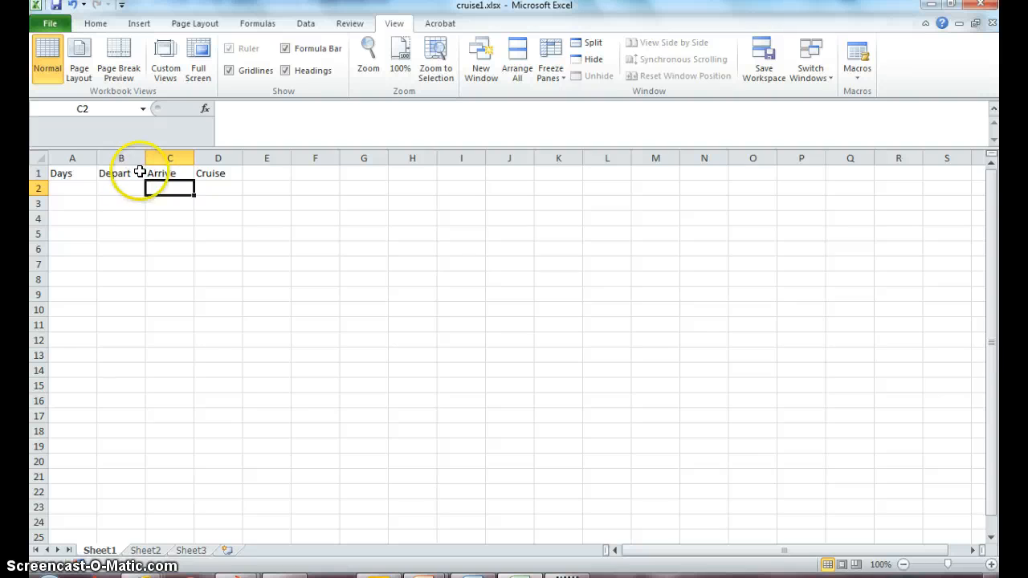
# Edit the heading in cell A1 so that it reads "# Days".
pyautogui.click(80, 177)
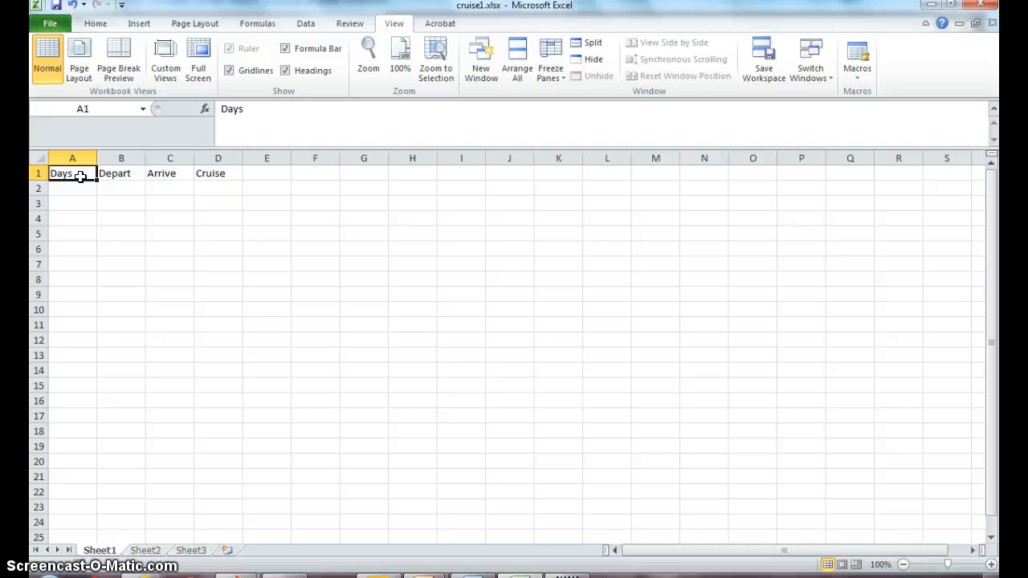
pyautogui.click(219, 109)
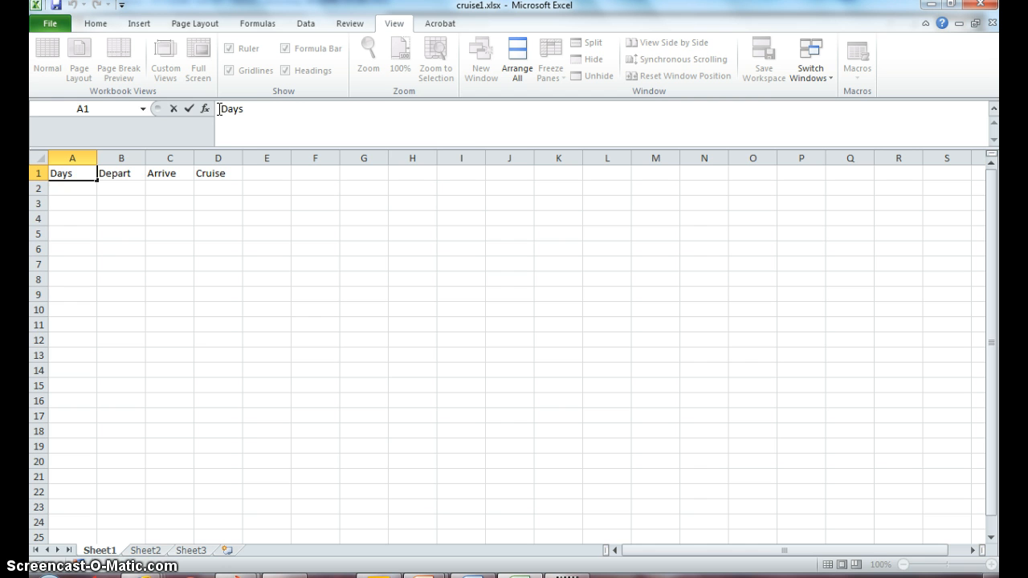
pyautogui.write('#')
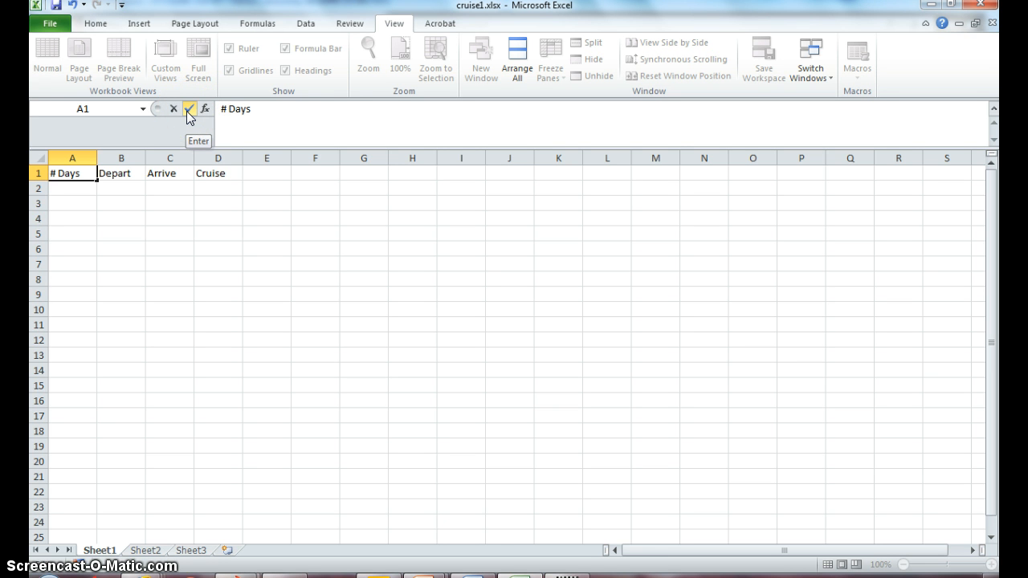
pyautogui.click(188, 110)
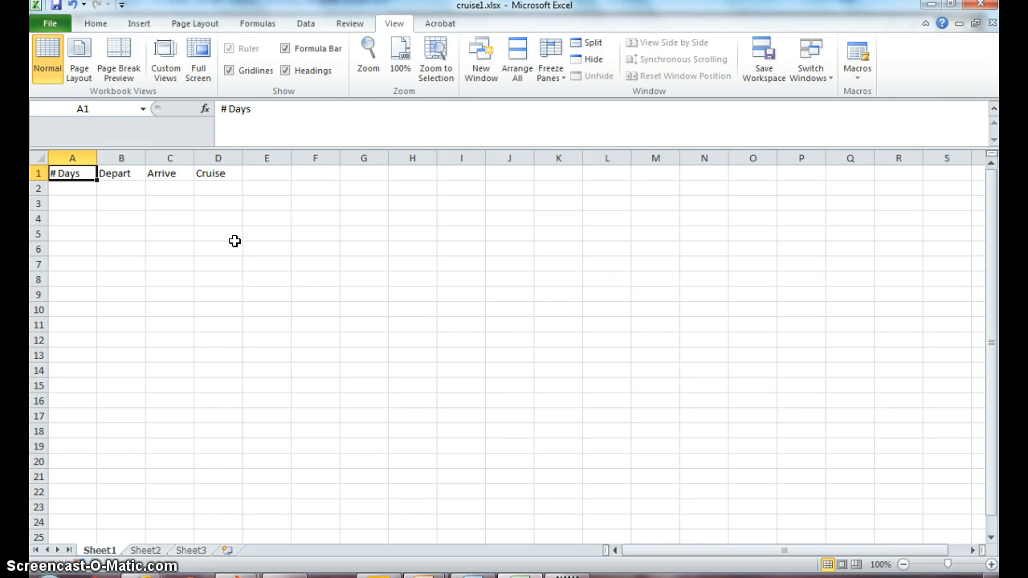
pyautogui.press('Right')
pyautogui.press('Right')
pyautogui.press('Right')
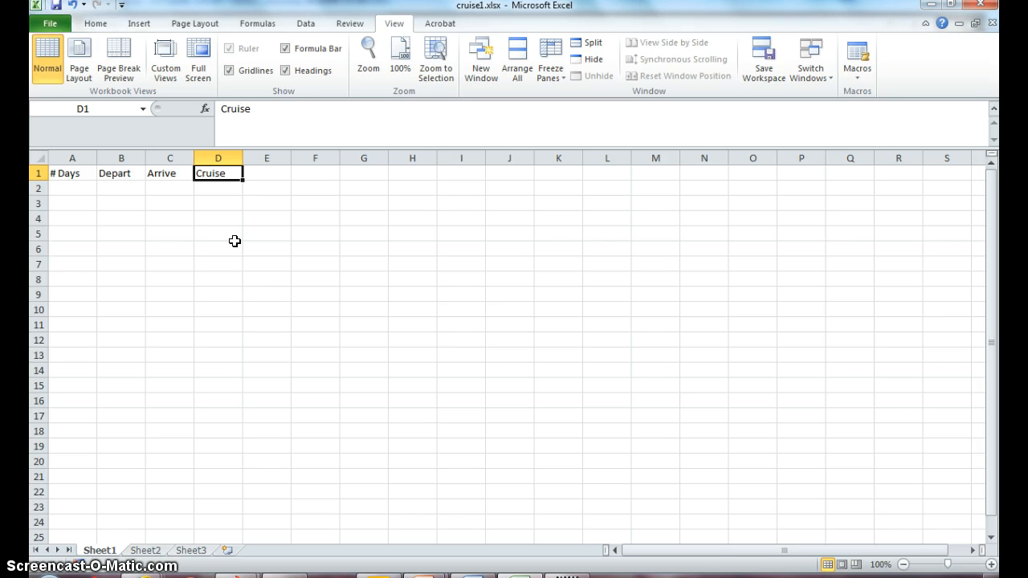
pyautogui.write('Destinatio')
pyautogui.click(235, 245)
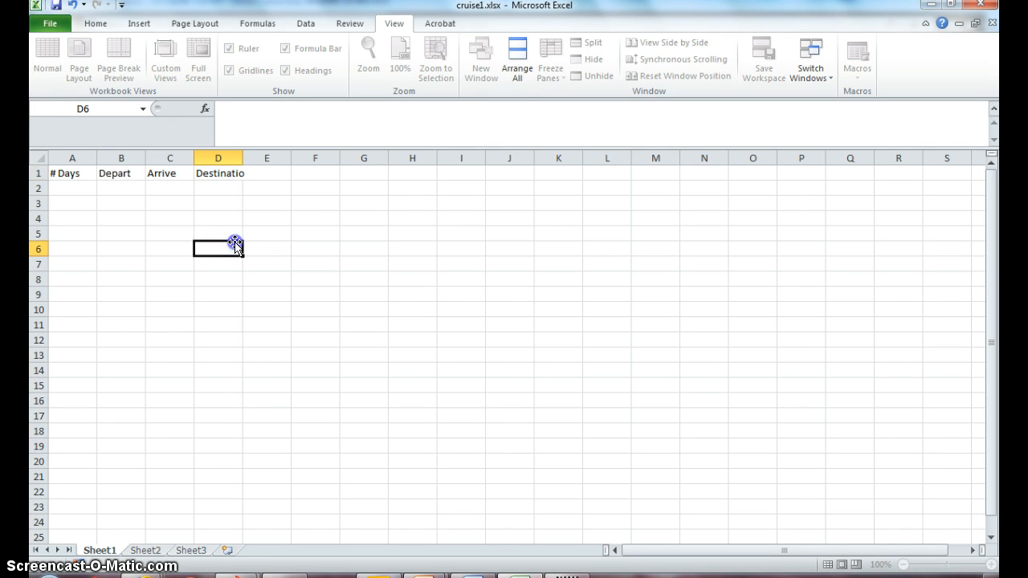
pyautogui.write('n')
pyautogui.press('Return')
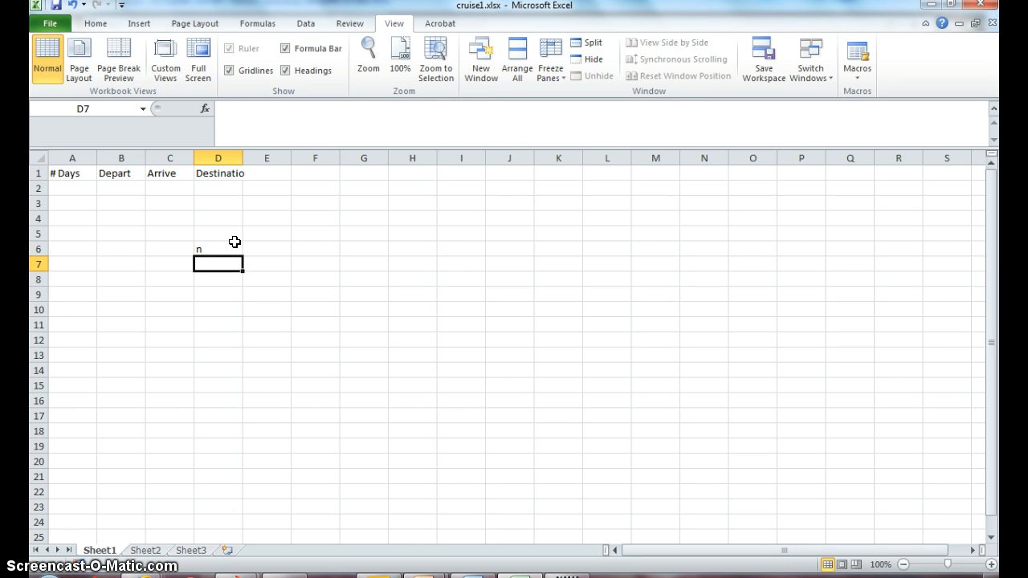
pyautogui.click(71, 6)
pyautogui.click(72, 6)
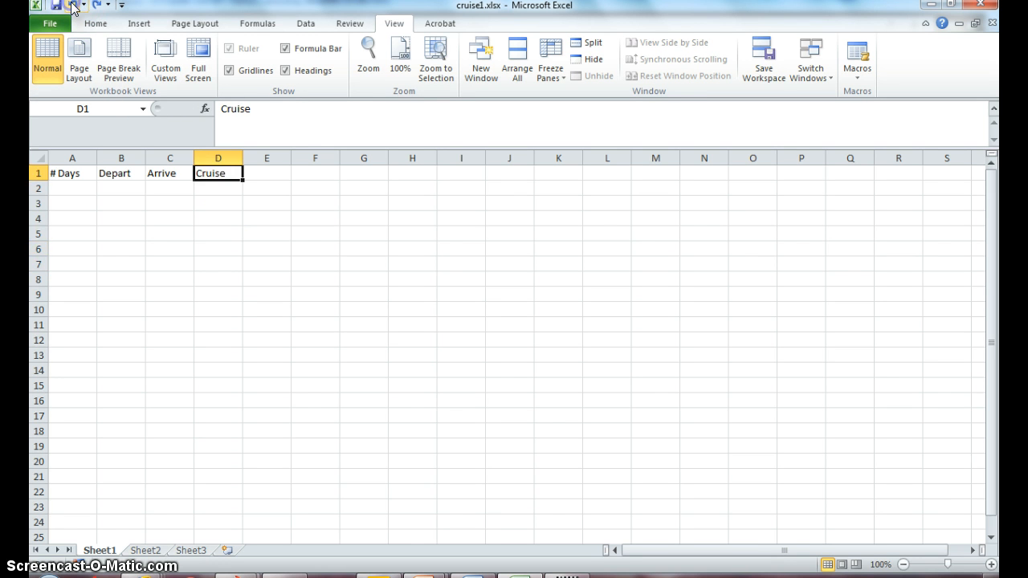
# Replace the Cruise heading in cell D1 with Destination.
pyautogui.write('De')
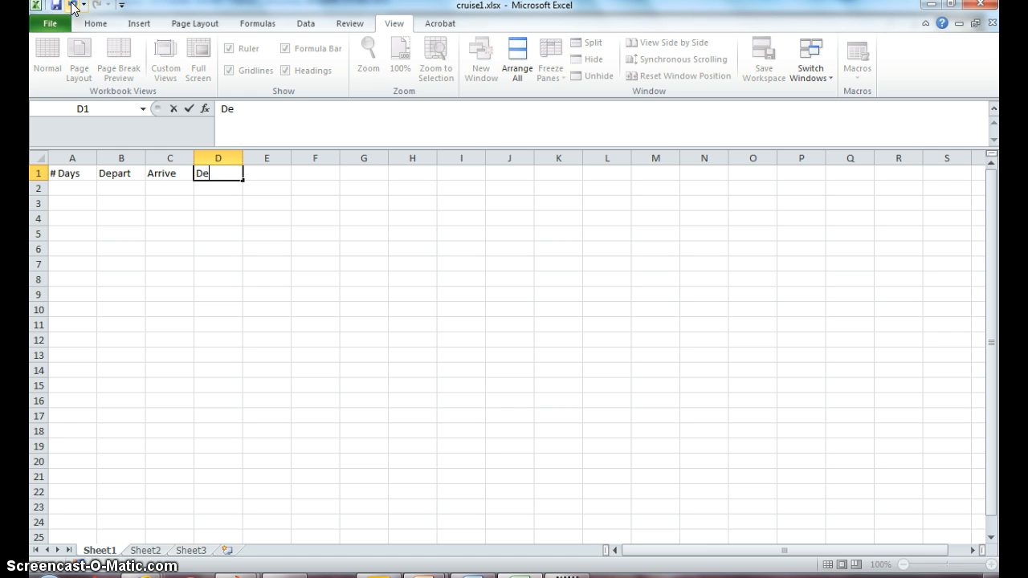
pyautogui.write('stination')
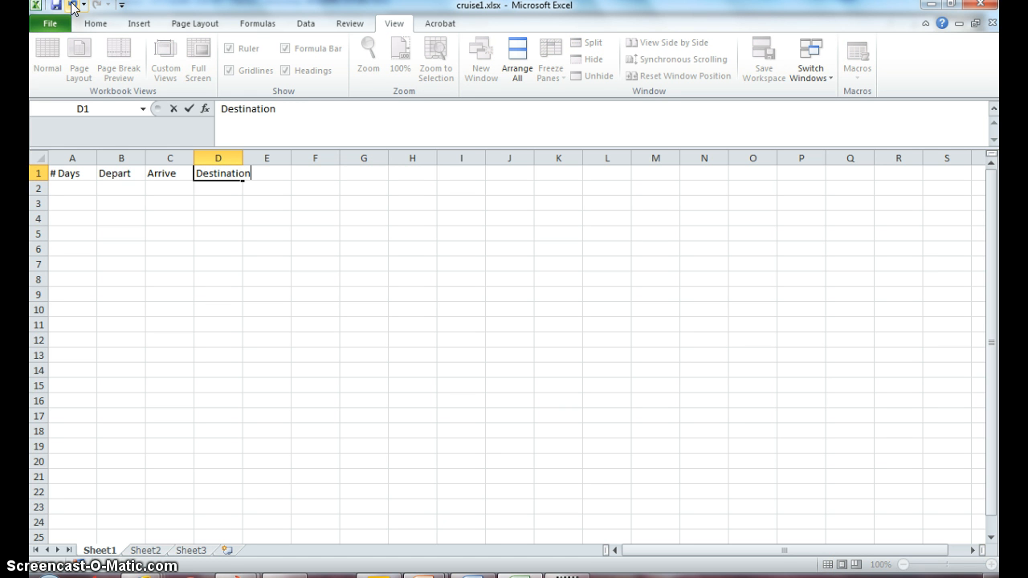
pyautogui.press('Return')
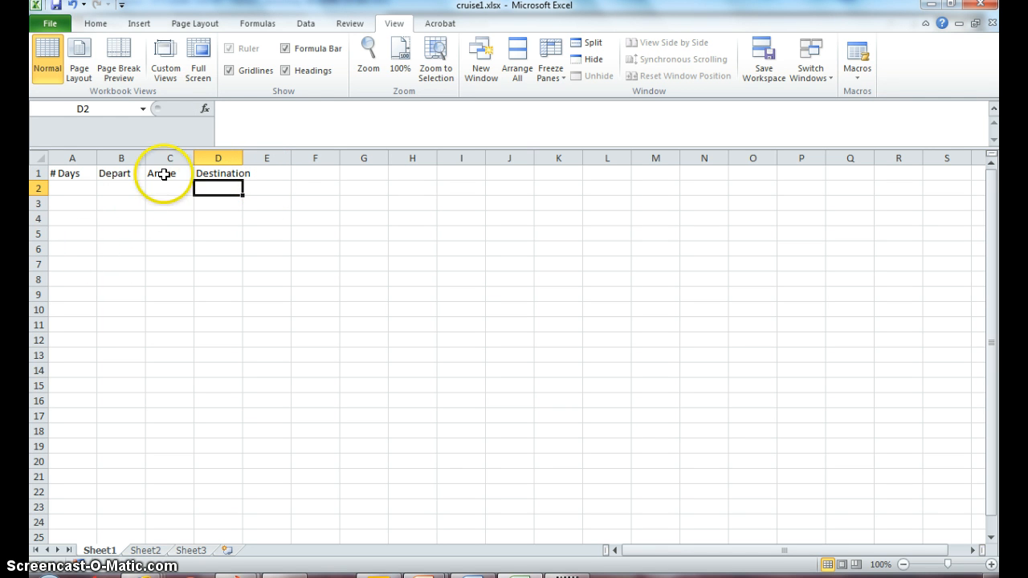
# Clear the Arrive heading from cell C1 by editing its contents directly in the cell.
pyautogui.click(164, 175)
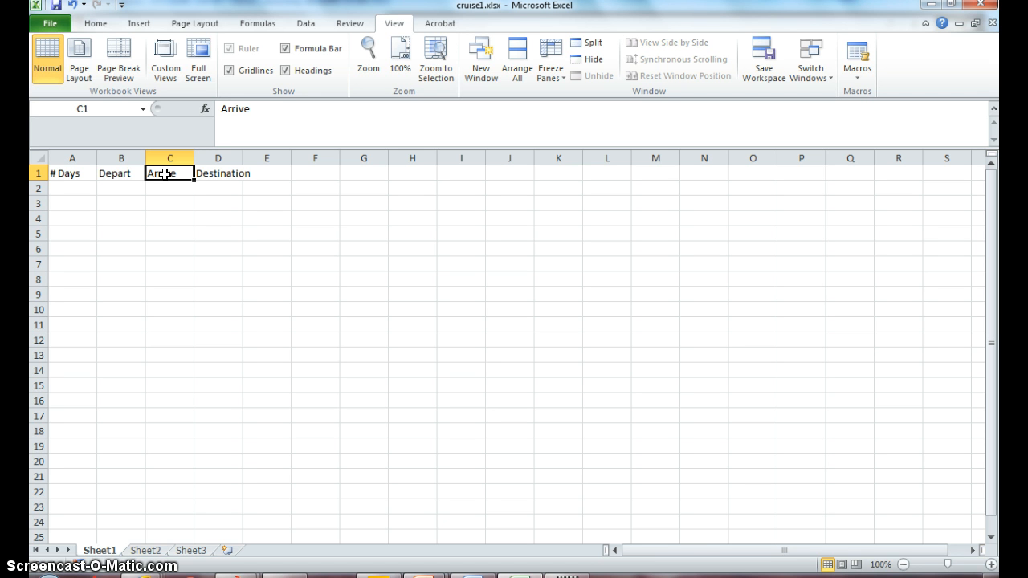
pyautogui.doubleClick(165, 174)
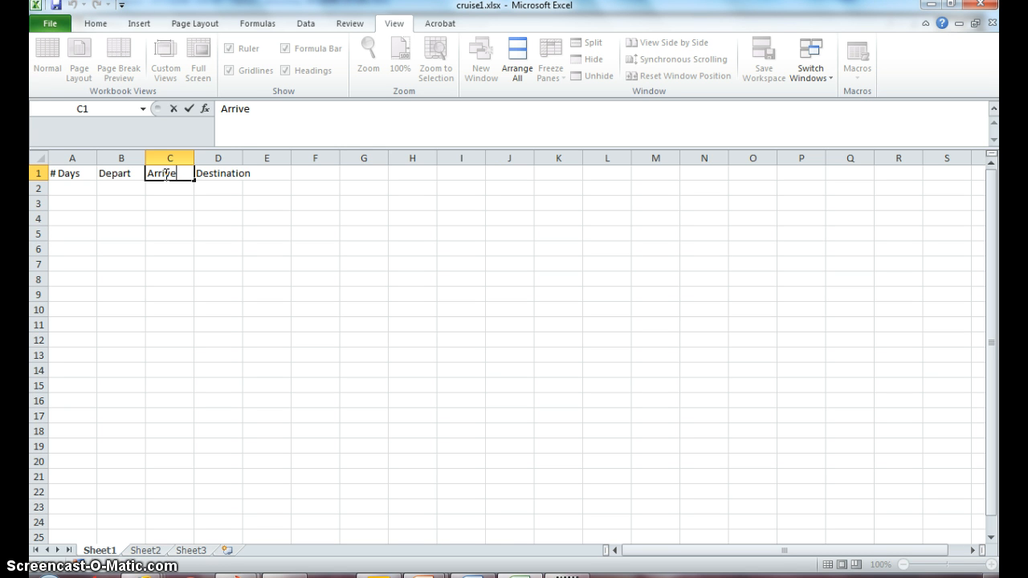
pyautogui.press('BackSpace')
pyautogui.press('BackSpace')
pyautogui.press('BackSpace')
pyautogui.press('BackSpace')
pyautogui.press('BackSpace')
pyautogui.press('Return')
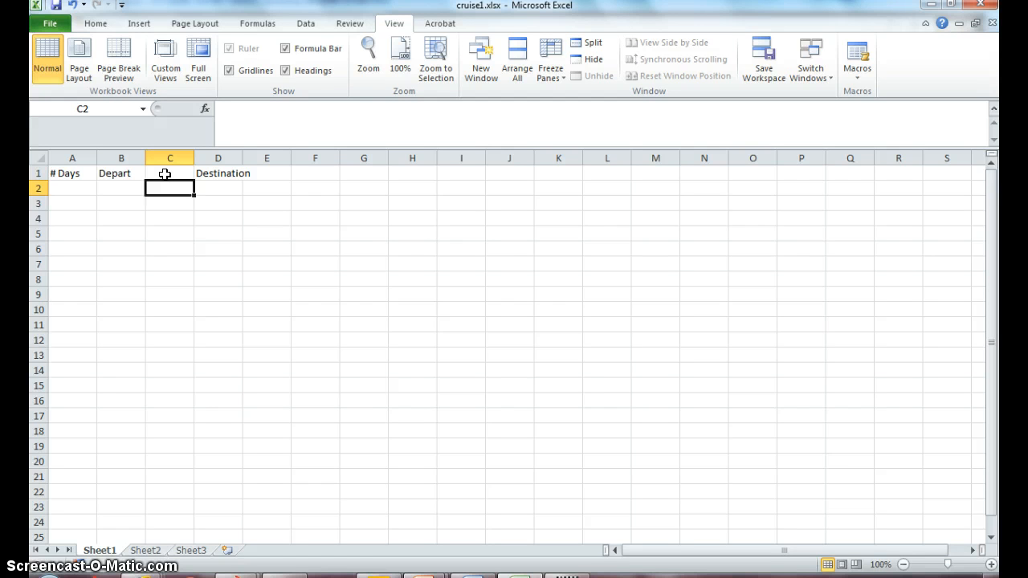
# Enter the heading Return in the empty cell C1.
pyautogui.click(165, 174)
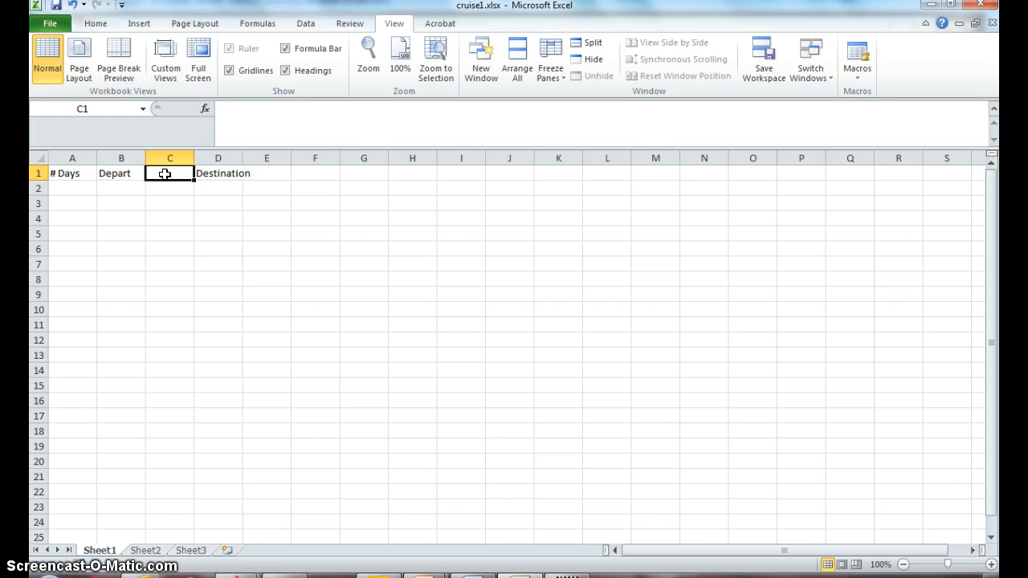
pyautogui.write('Rtu')
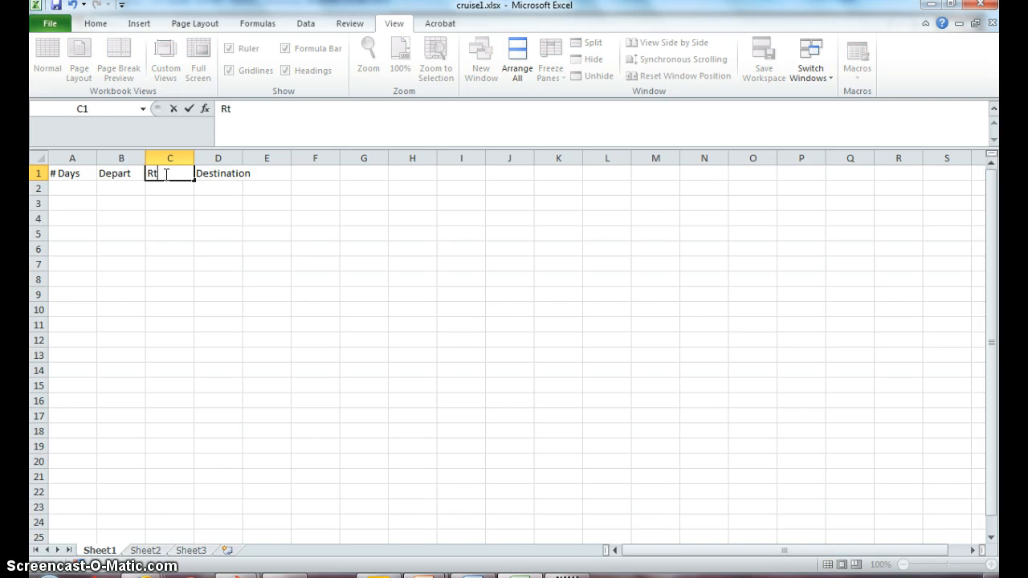
pyautogui.press('BackSpace')
pyautogui.press('BackSpace')
pyautogui.write('eturn')
pyautogui.scroll(-1, 94, 244)
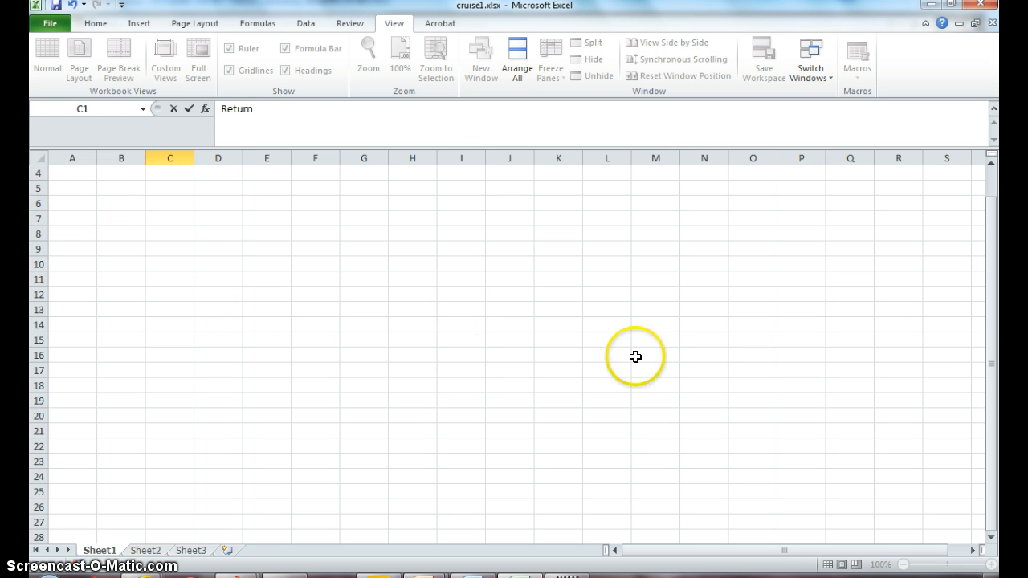
pyautogui.moveTo(991, 361); pyautogui.dragTo(991, 265)
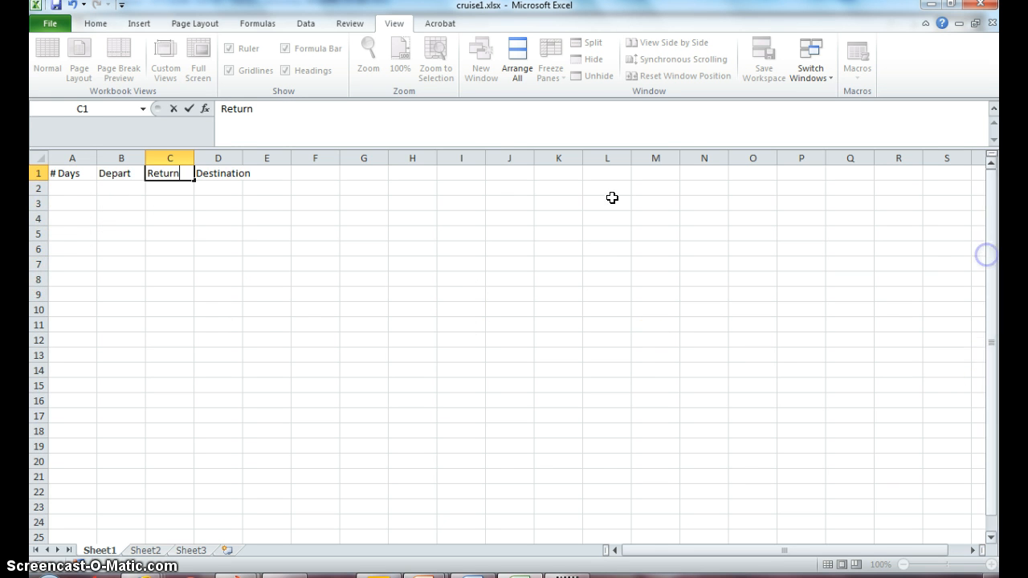
# Enter 4 as the first value under the # Days heading, in cell A2.
pyautogui.click(73, 187)
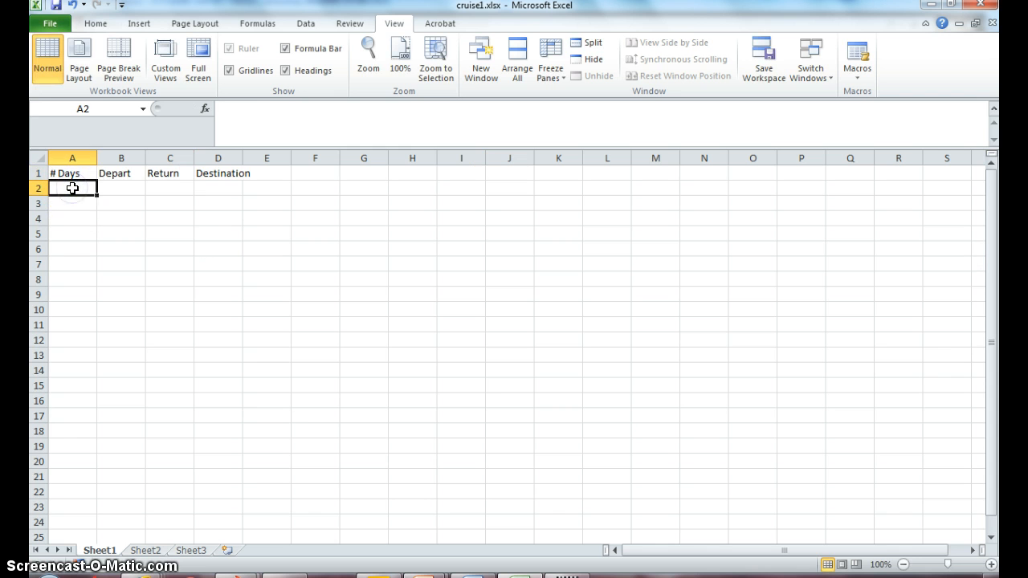
pyautogui.write('4')
pyautogui.press('Return')
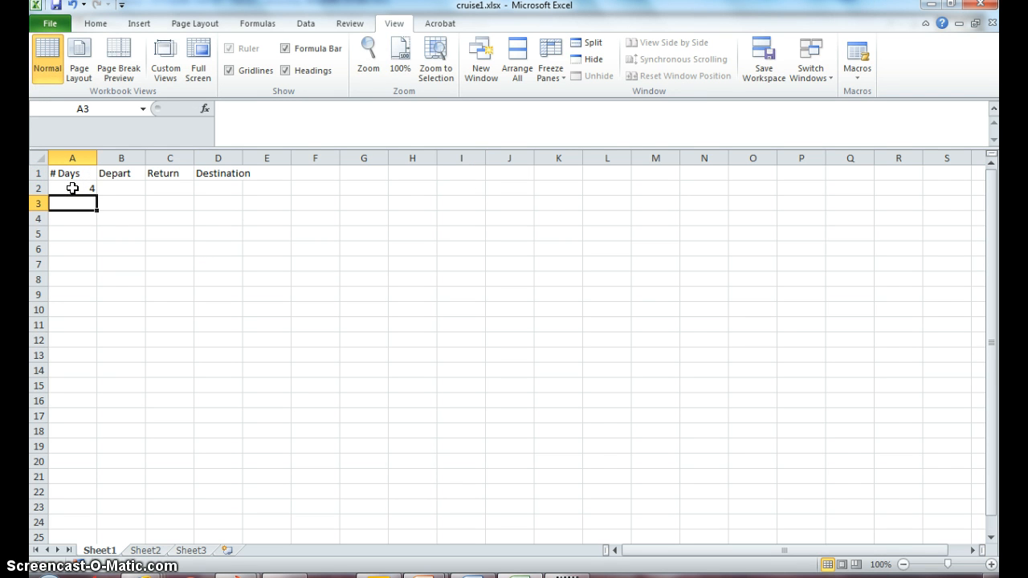
# Enter 5, 7, 10 and 7 in cells A3 through A6 of the # Days column and save the workbook.
pyautogui.write('5')
pyautogui.press('Return')
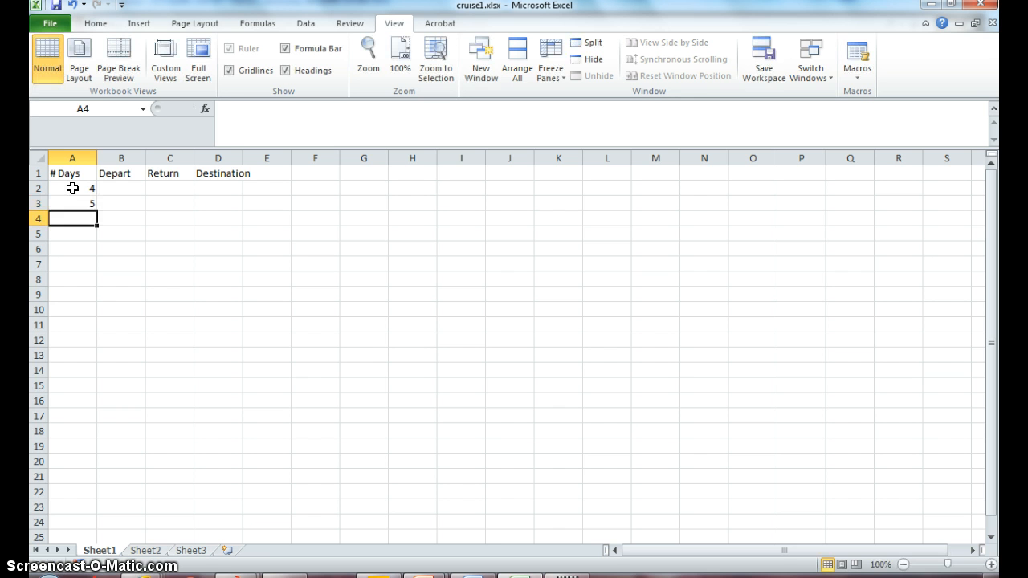
pyautogui.write('7')
pyautogui.press('Return')
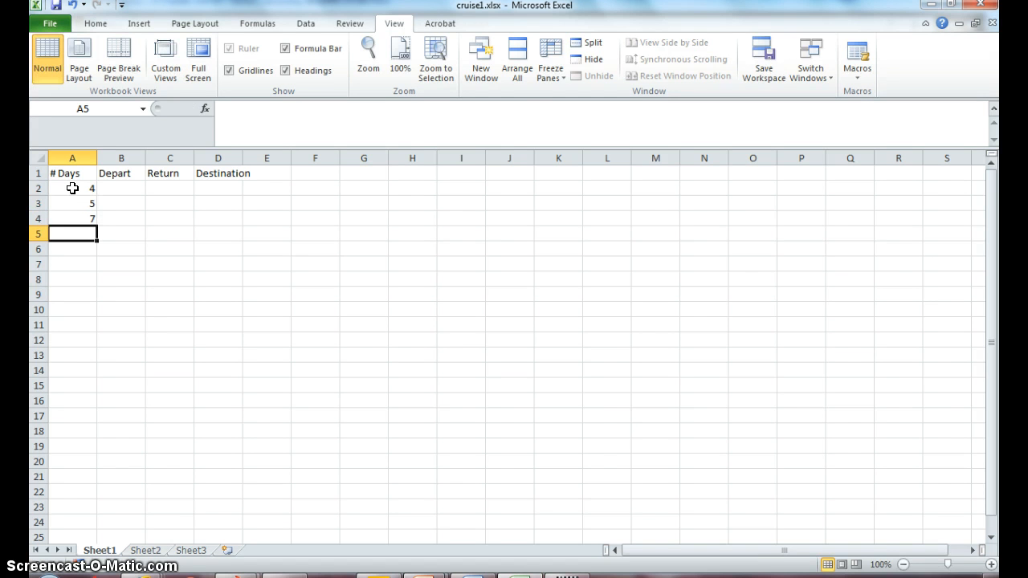
pyautogui.write('10')
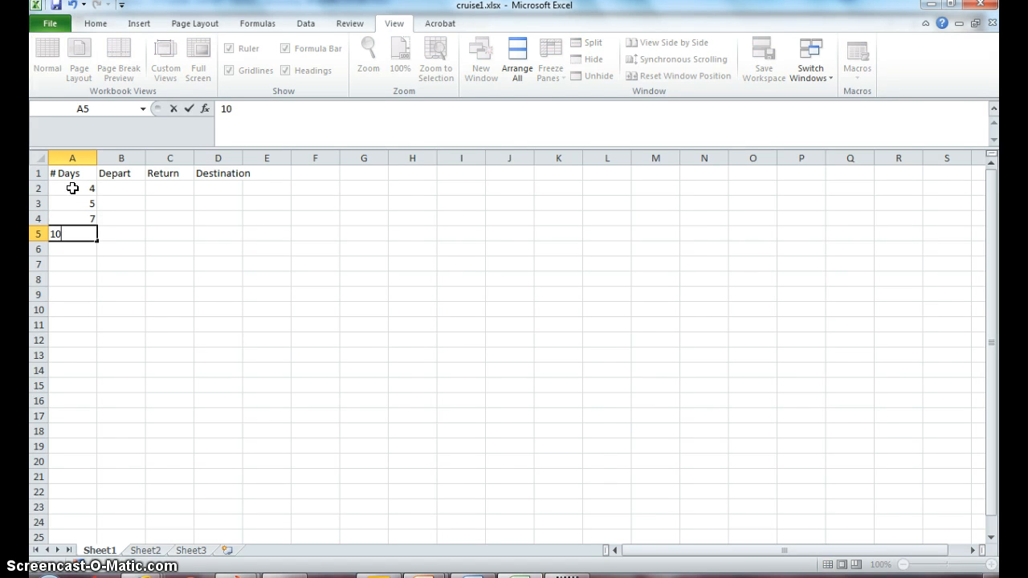
pyautogui.press('Return')
pyautogui.write('7')
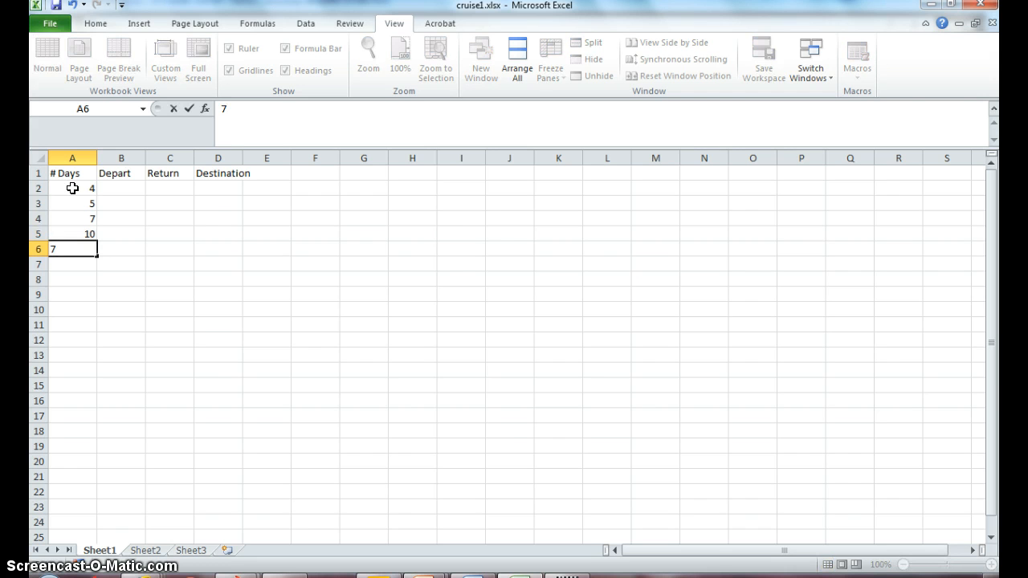
pyautogui.press('Return')
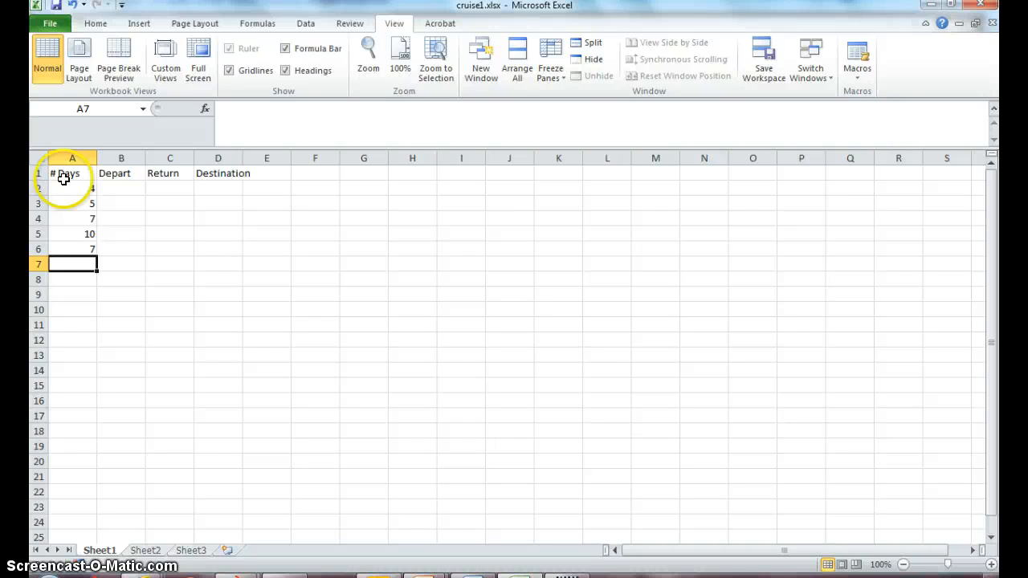
pyautogui.click(58, 6)
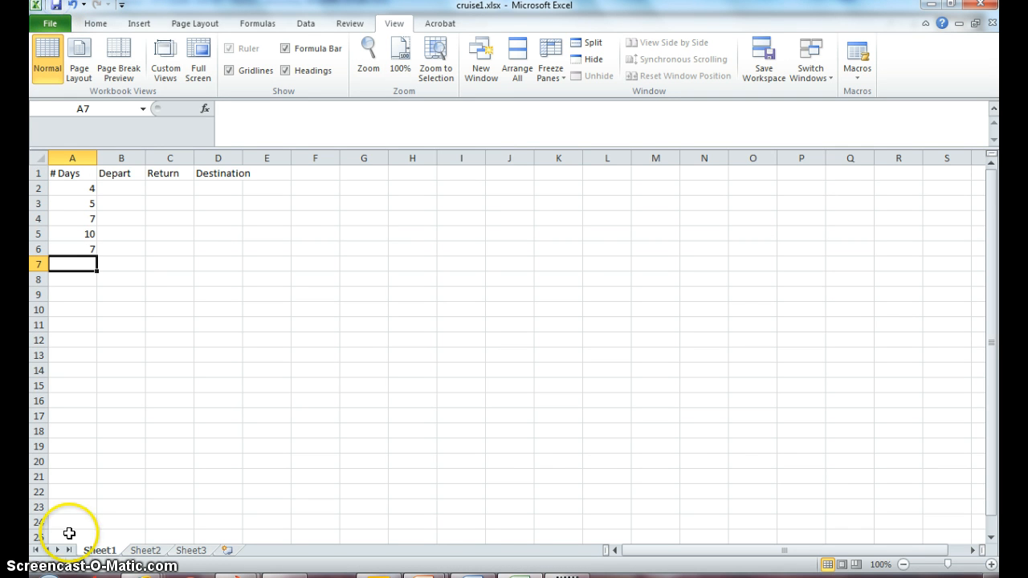